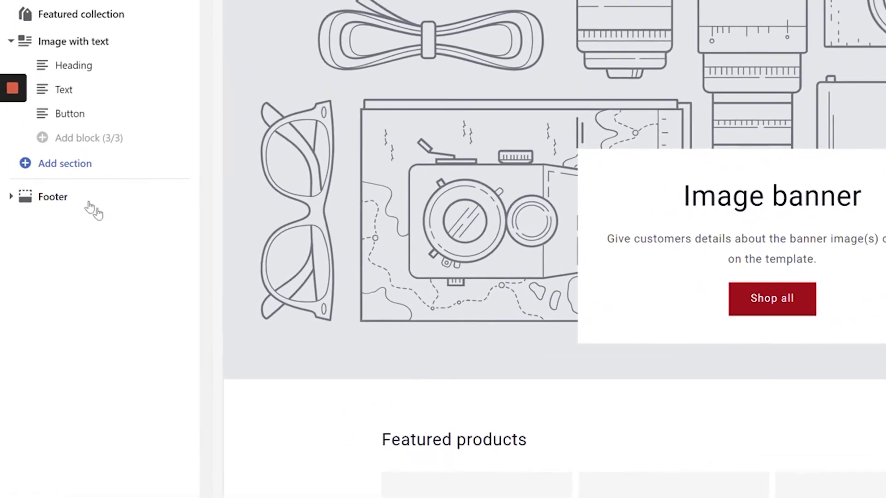
Add an Image with text section using the rubber duck photo from the library.
left_click(29, 247)
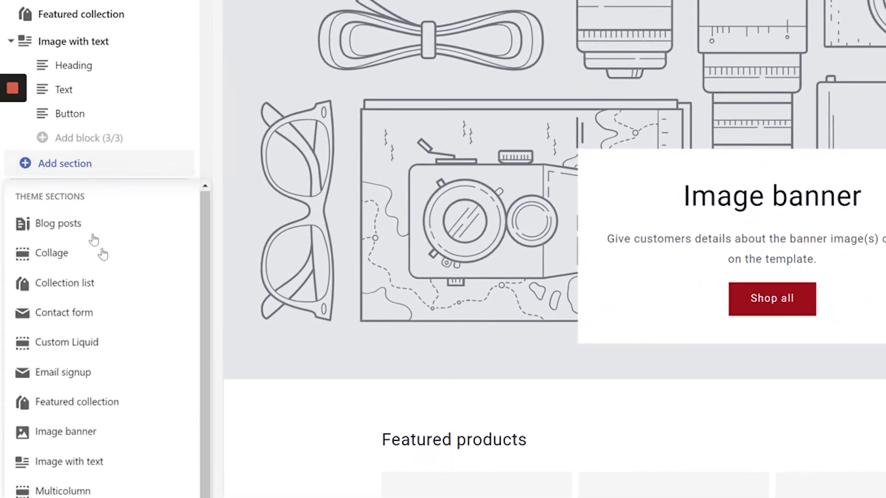
left_click(87, 457)
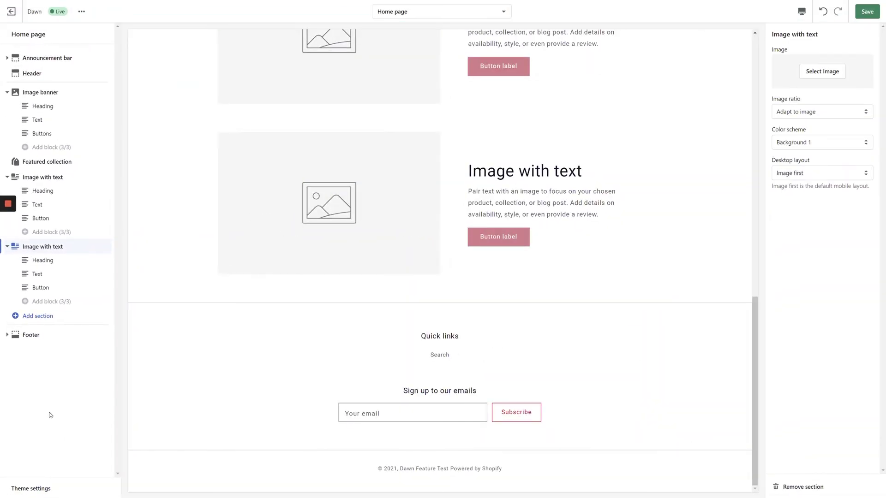
left_click(821, 71)
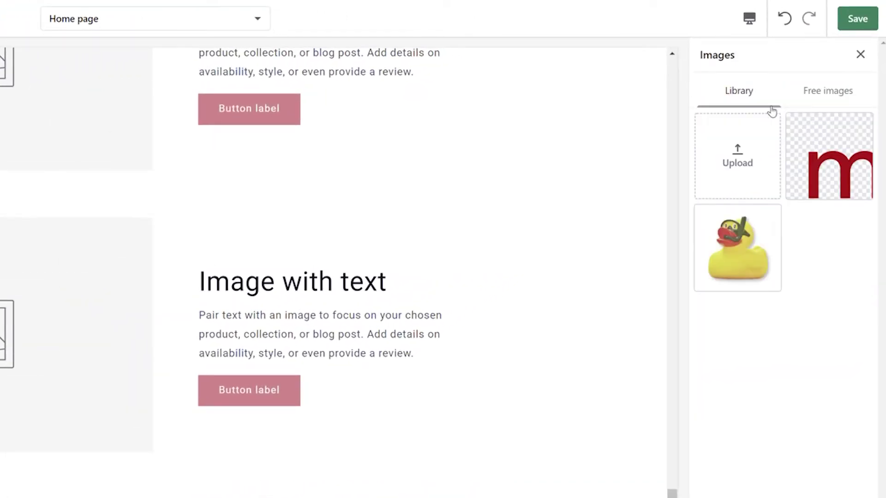
left_click(737, 247)
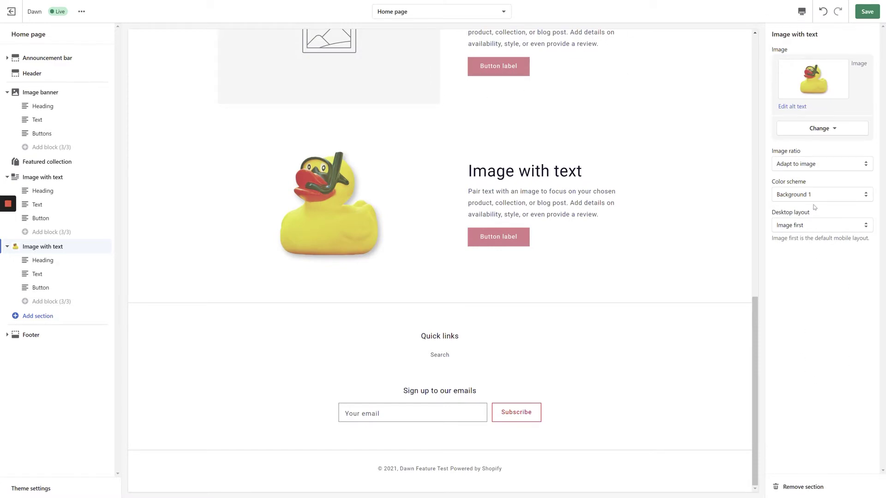
left_click(814, 164)
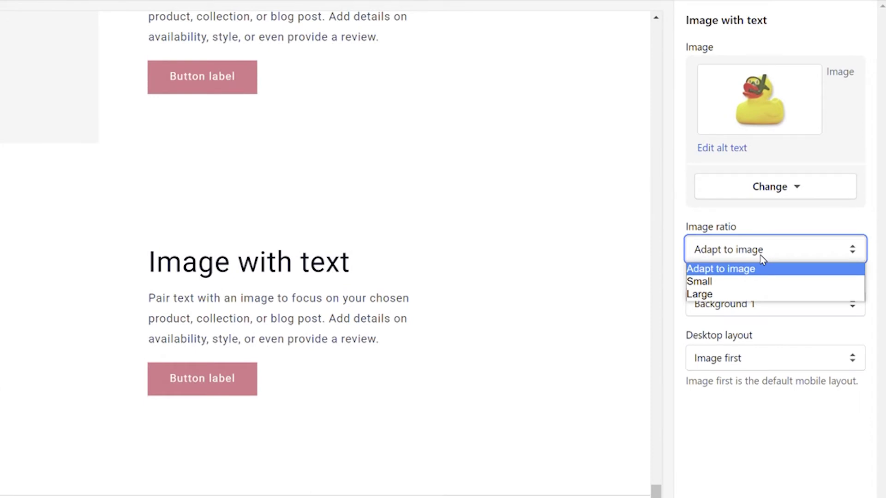
Set the image ratio to Small, try the Inverse colour scheme, then review theme colours.
left_click(748, 294)
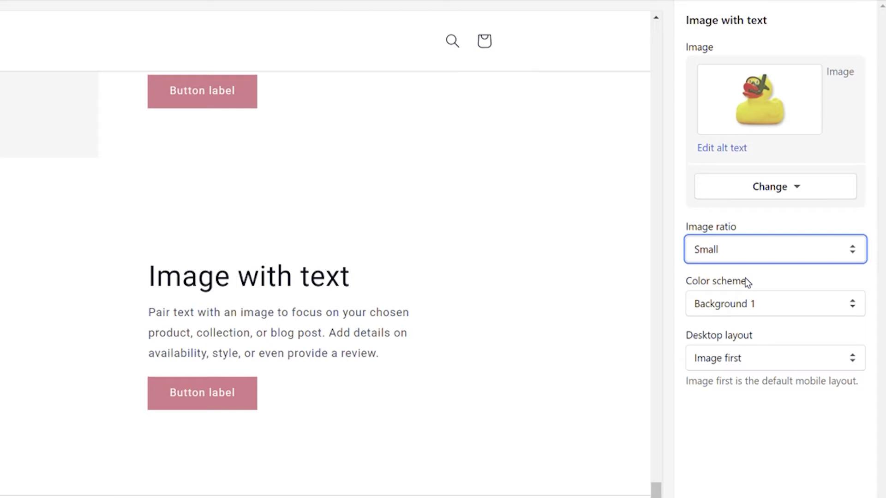
left_click(738, 307)
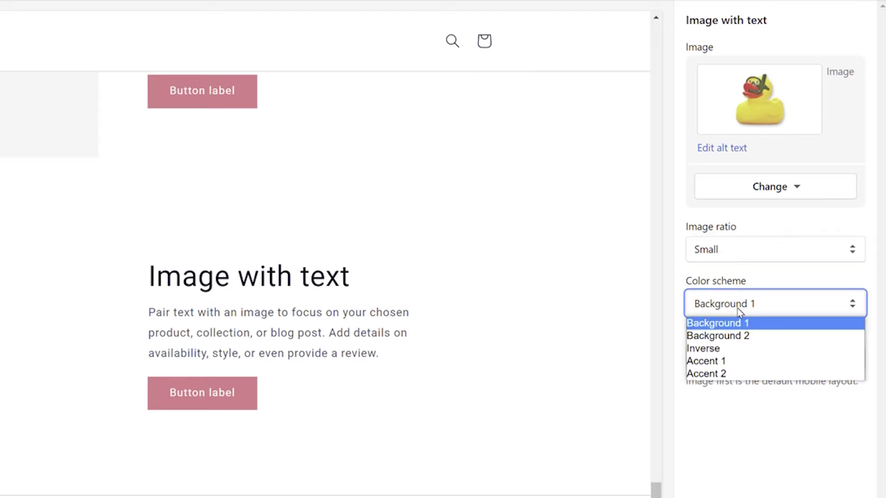
left_click(736, 349)
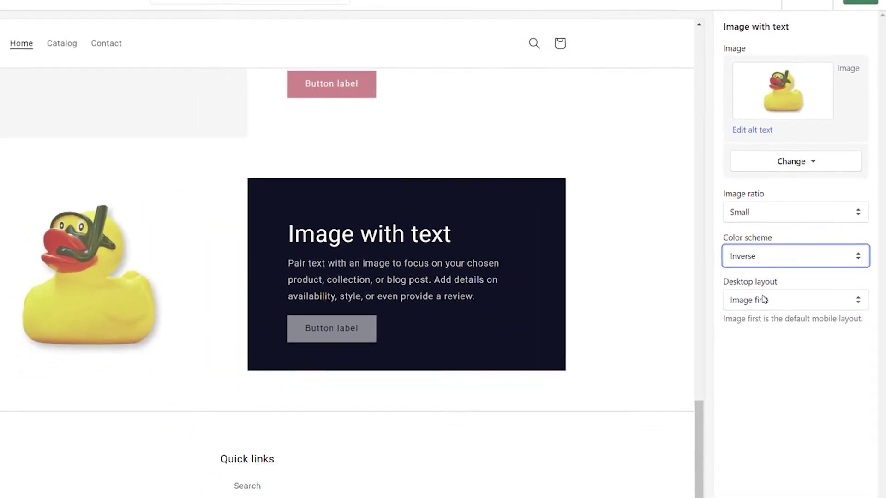
left_click(71, 492)
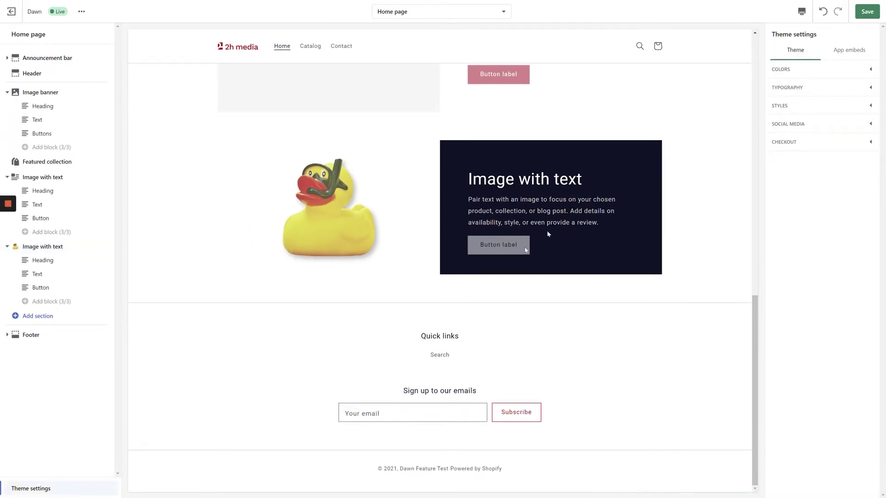
left_click(813, 71)
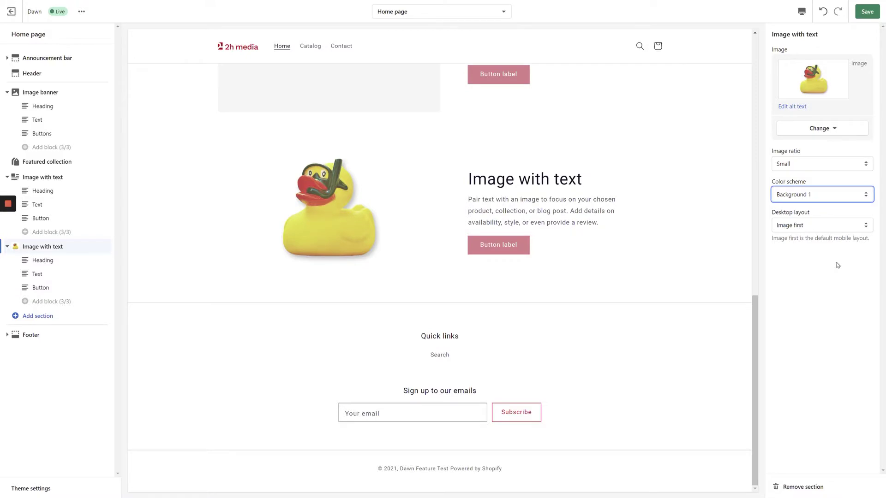
Set the desktop layout to Text first and check it in the mobile preview.
left_click(836, 230)
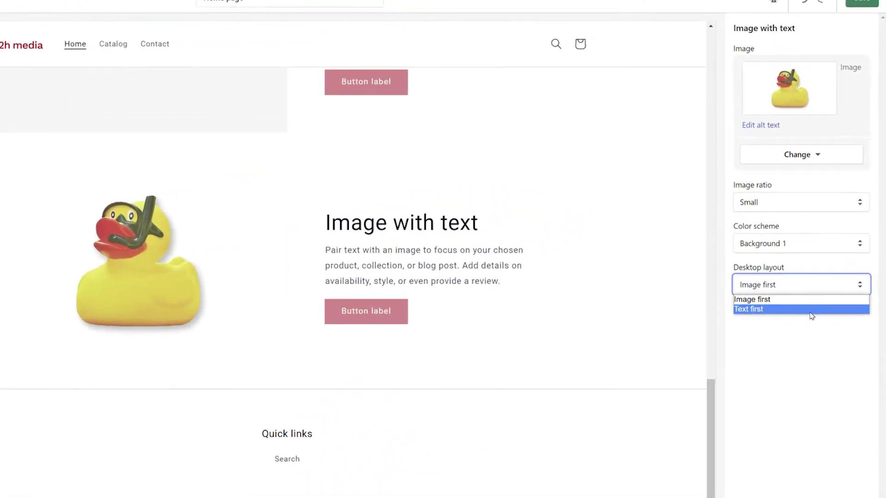
left_click(792, 387)
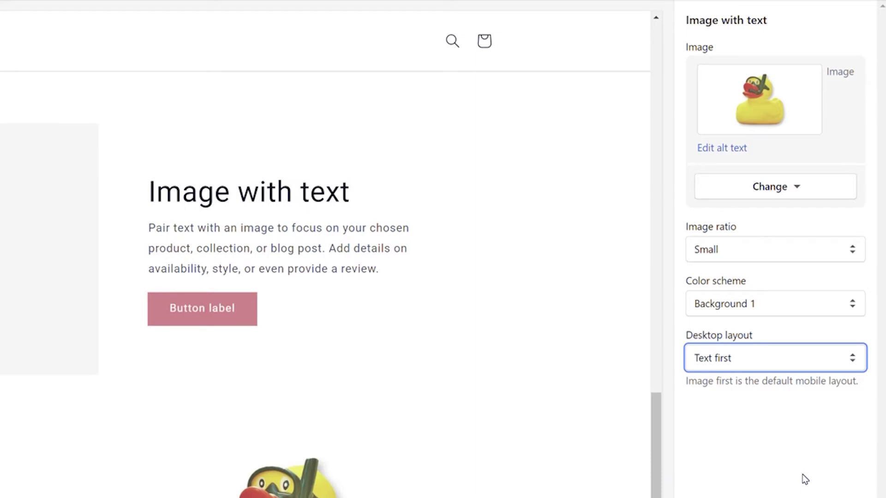
left_click(801, 12)
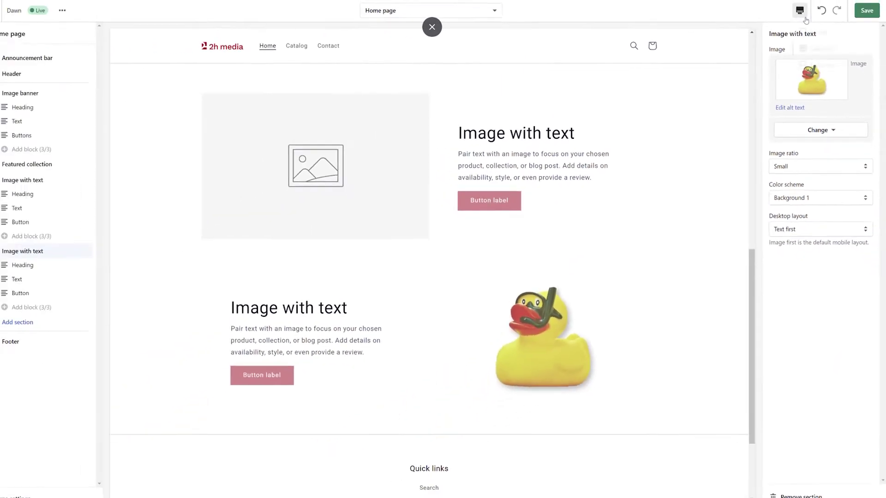
left_click(818, 40)
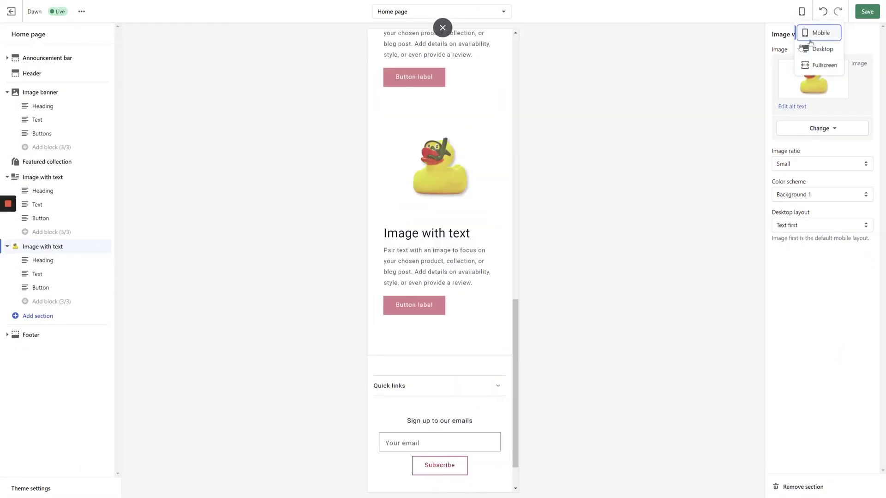
left_click_drag(515, 381, 540, 320)
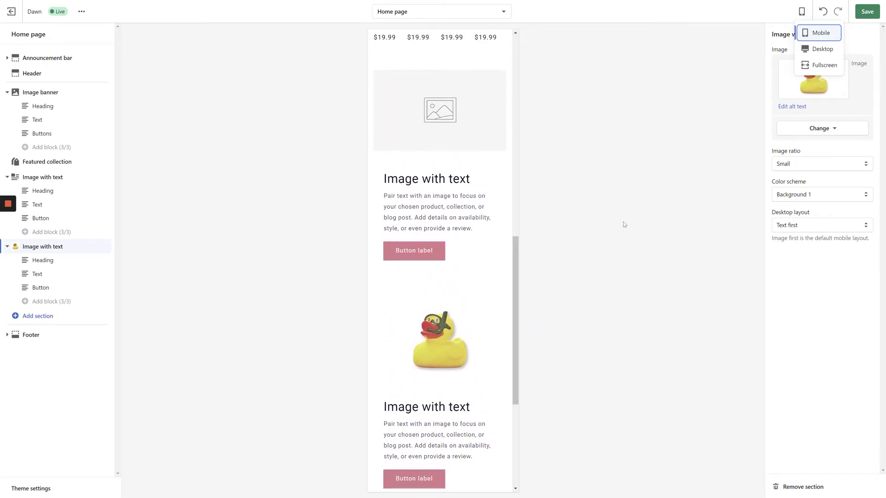
left_click(822, 49)
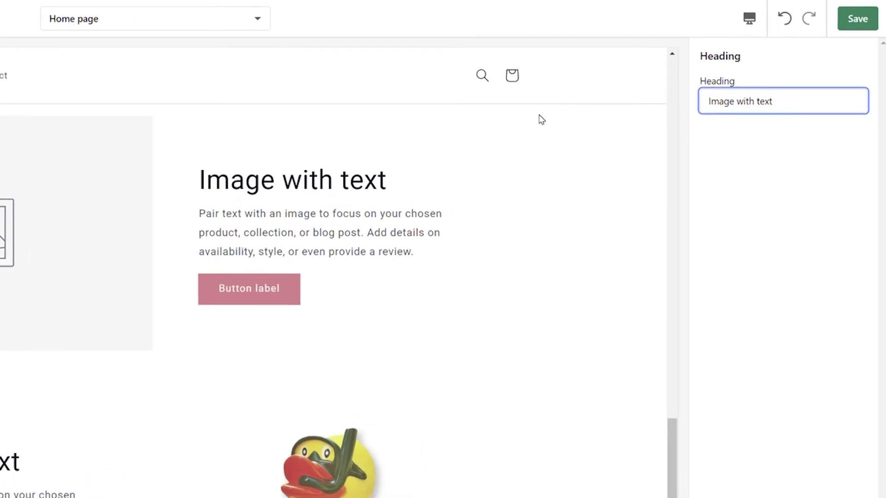
Replace the section heading with 'Cool Rubber Duck'.
key("ctrl+a")
type("Cool Rubber Duck")
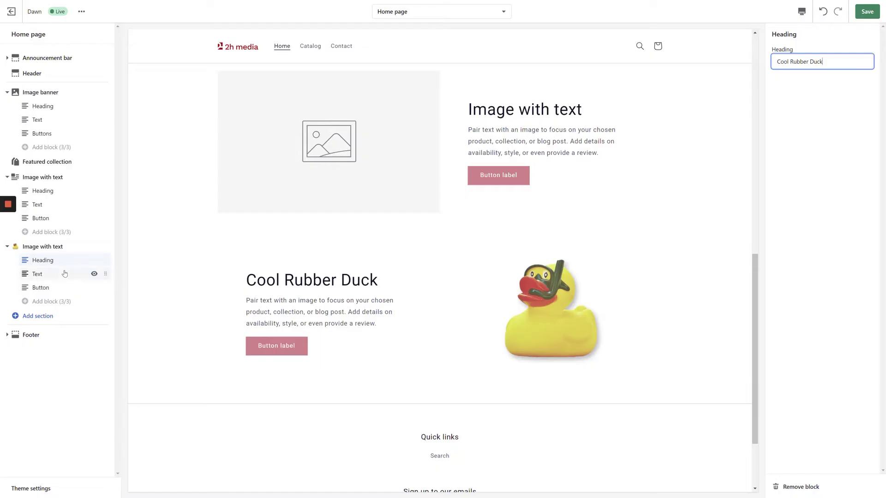
left_click(64, 273)
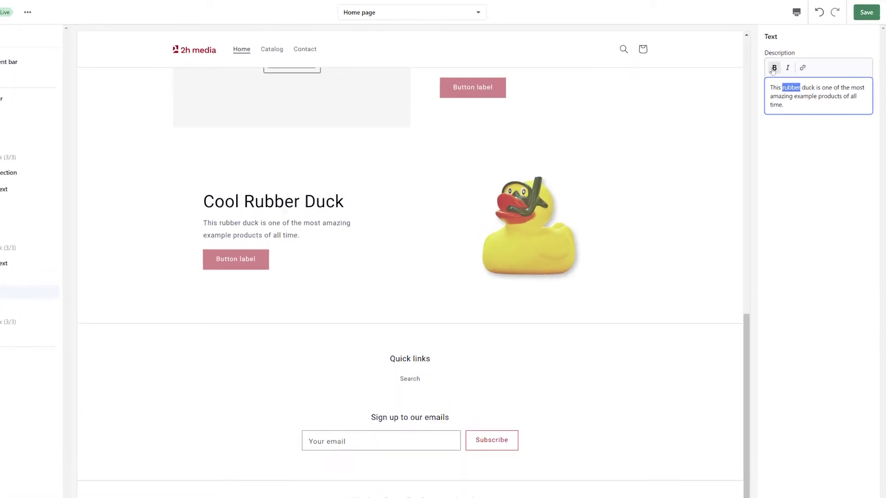
In the description, bold 'rubber', italicise 'duck' and link 'products'.
left_click(781, 63)
key("Right")
key("ctrl+shift+Right")
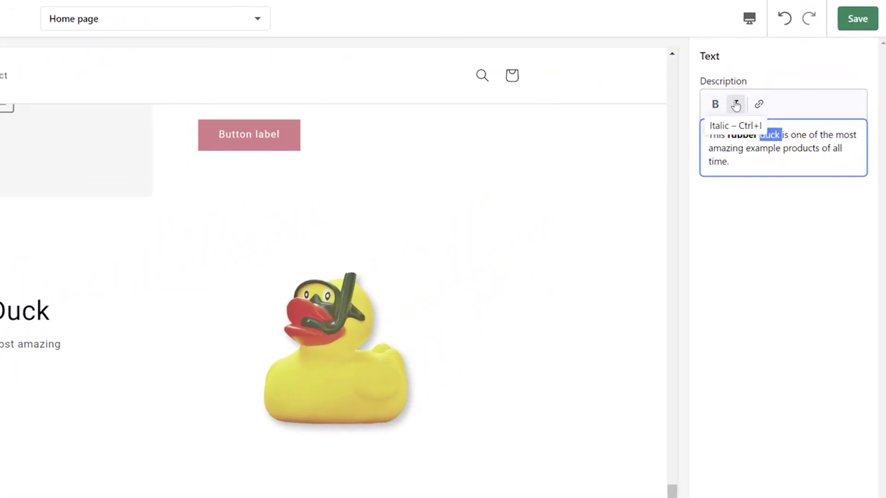
left_click(736, 105)
key("Right")
key("ctrl+Right")
key("ctrl+Right")
key("ctrl+Right")
key("ctrl+Right")
key("ctrl+Right")
key("ctrl+Right")
key("ctrl+Right")
key("ctrl+shift+Right")
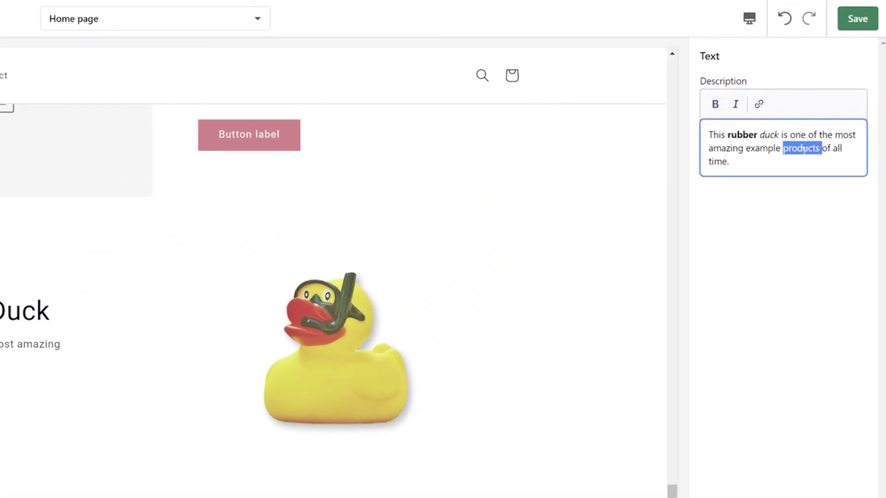
left_click(759, 105)
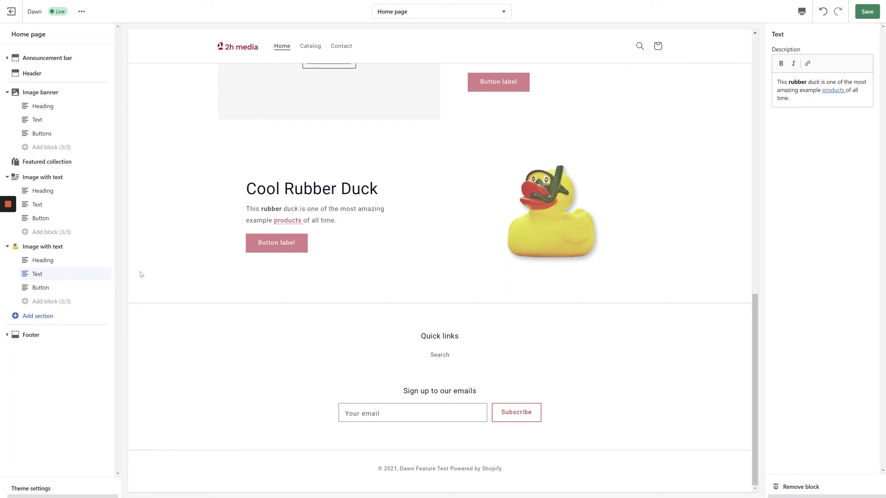
Label the button 'Learn more about rubber ducks', link it to About, and move it under the heading.
left_click(52, 292)
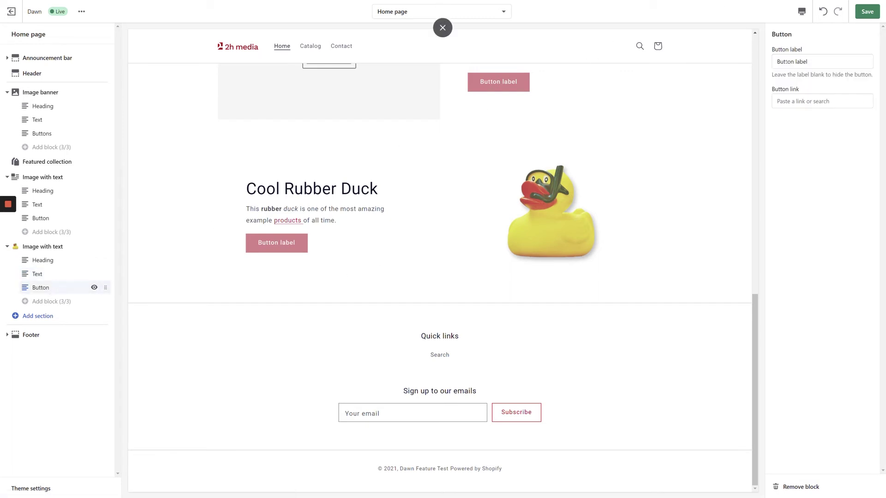
type("Learn more about rubber ducks")
left_click(822, 101)
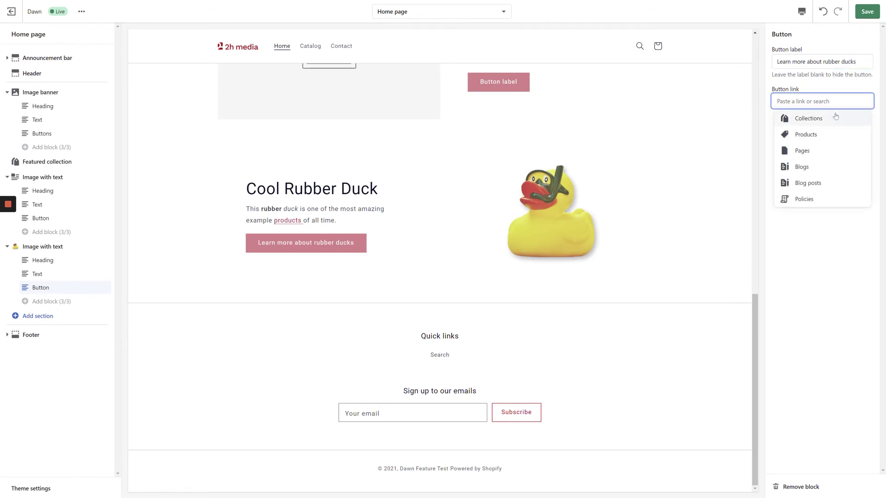
left_click(802, 150)
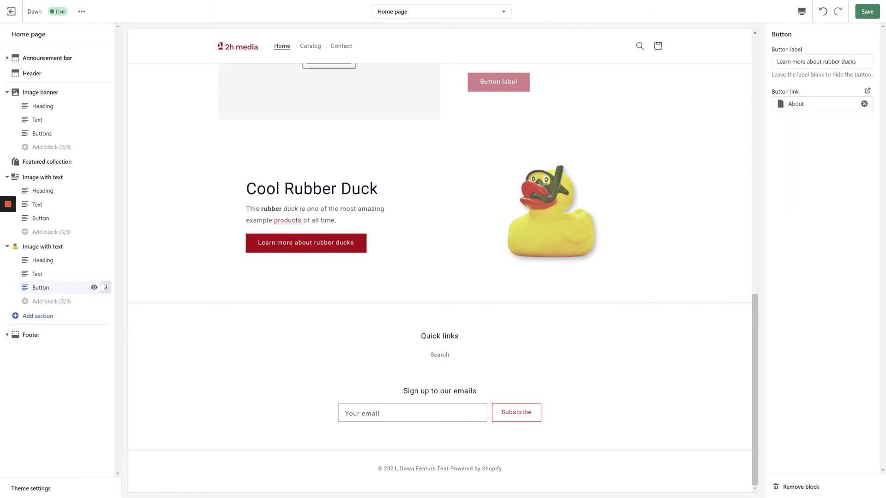
left_click_drag(105, 288, 105, 260)
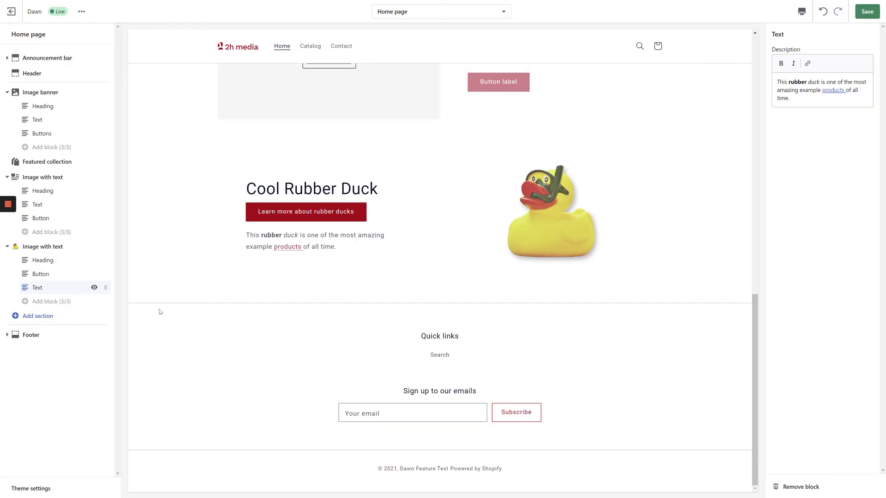
Remove the formatted description block and add a new Text block.
left_click(801, 487)
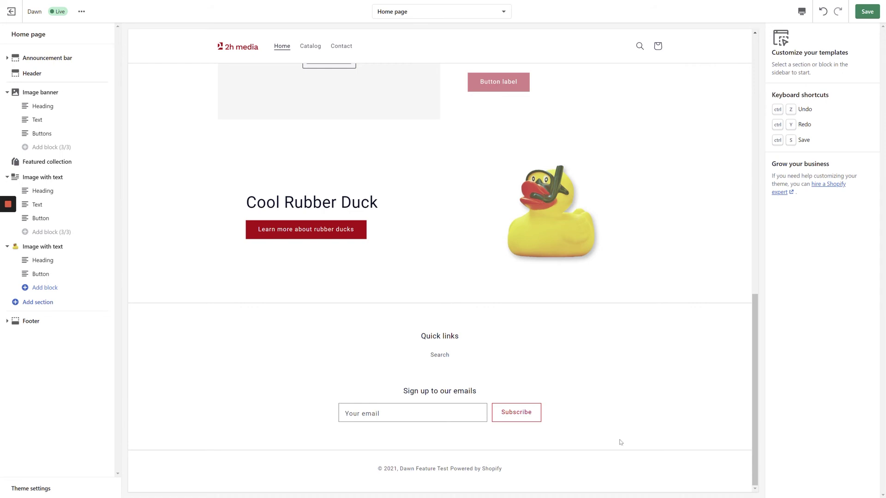
left_click(60, 286)
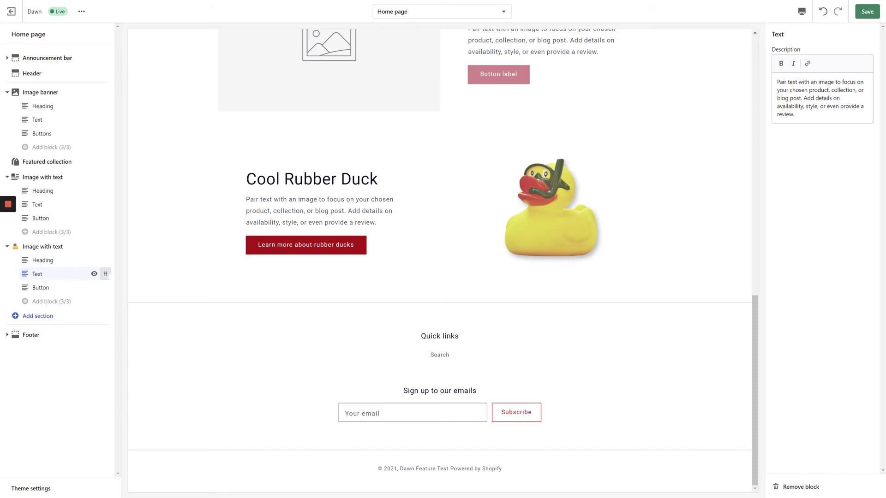
Save the home page changes.
left_click(867, 12)
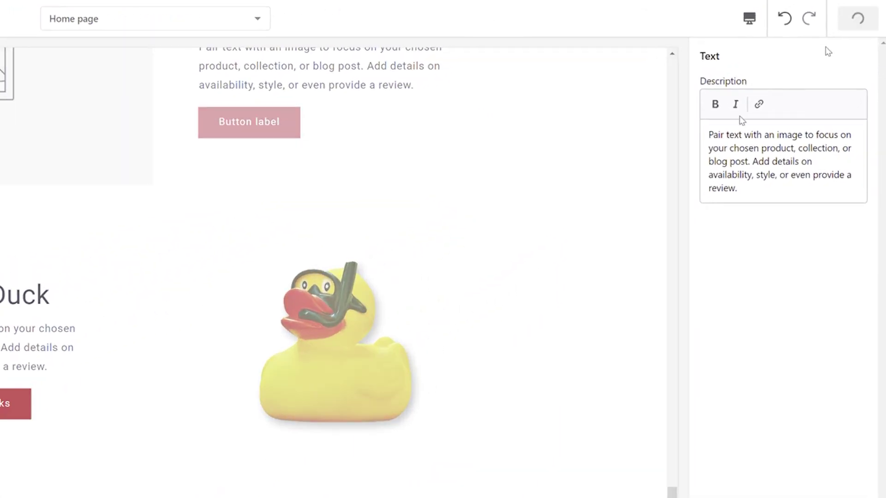